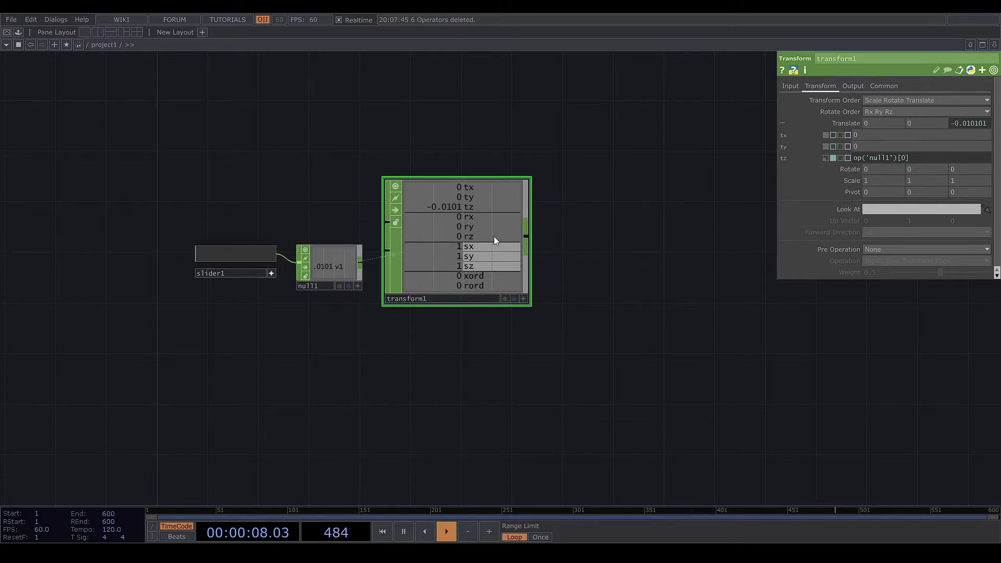
Align transform1 and null1 in a row and test slider1, leaving tz at 0.2828.
drag(467, 247, 493, 249)
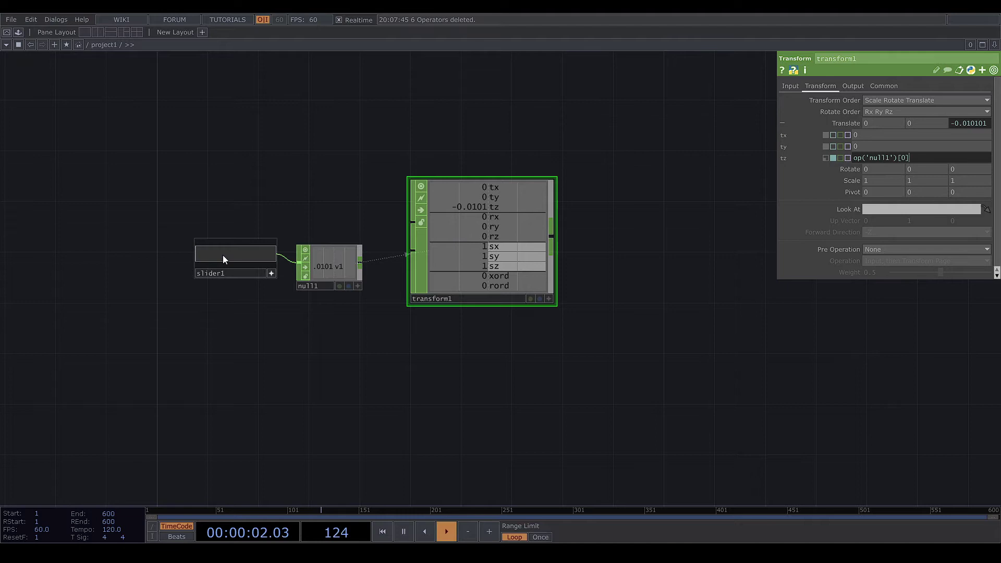
drag(223, 254, 288, 262)
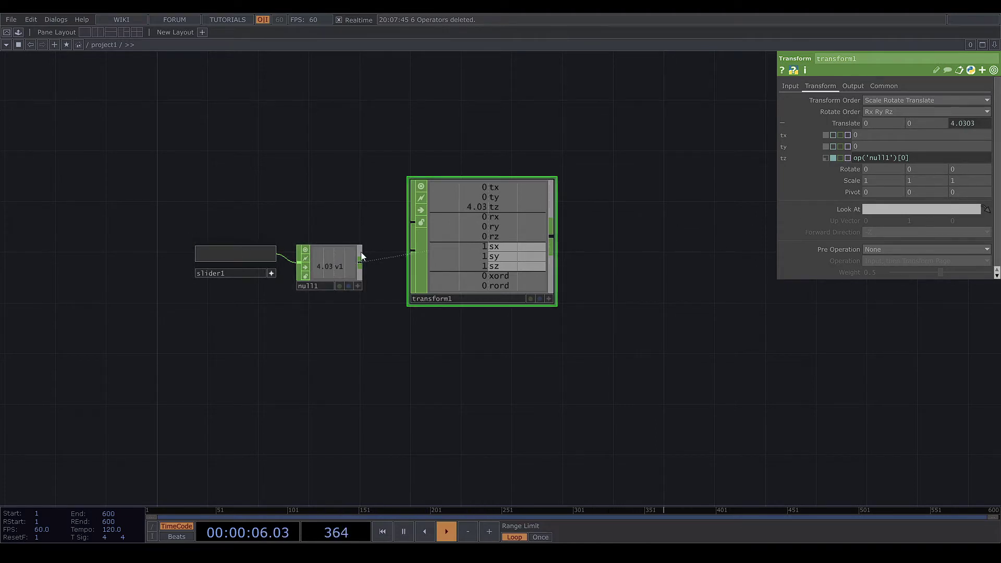
click(218, 254)
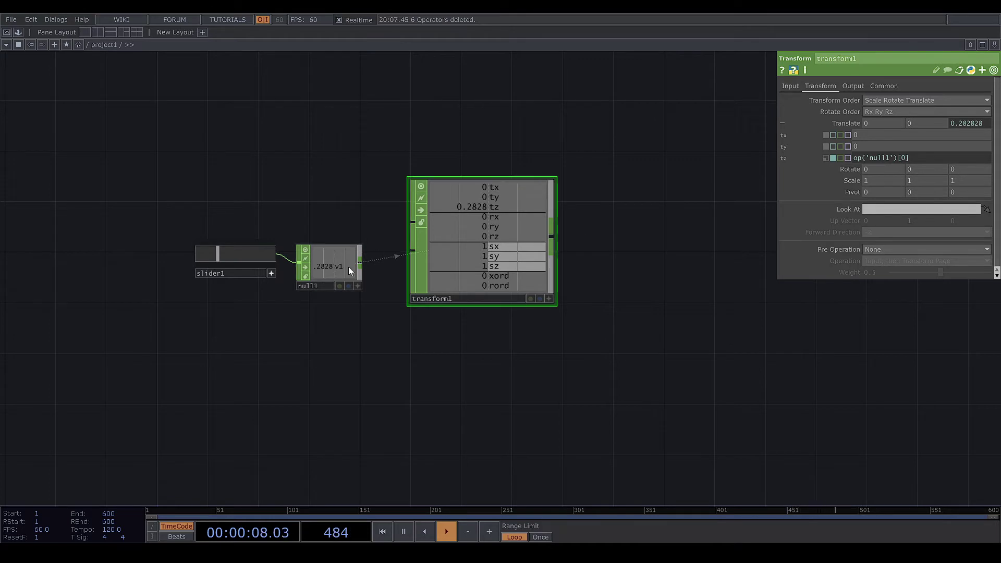
drag(331, 265, 331, 253)
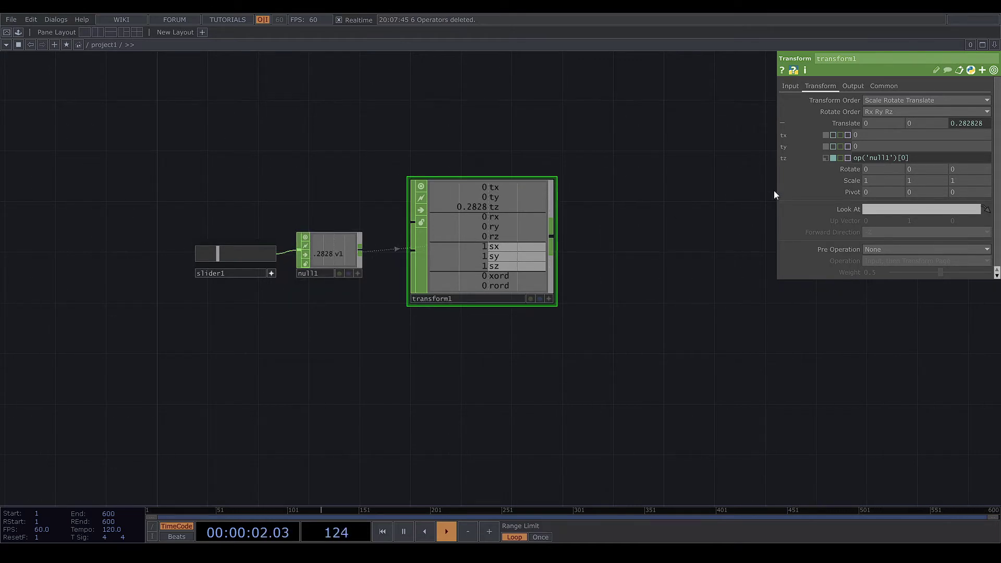
Copy slider1, null1 and transform1 and paste the duplicate chain below the original.
drag(587, 335, 139, 145)
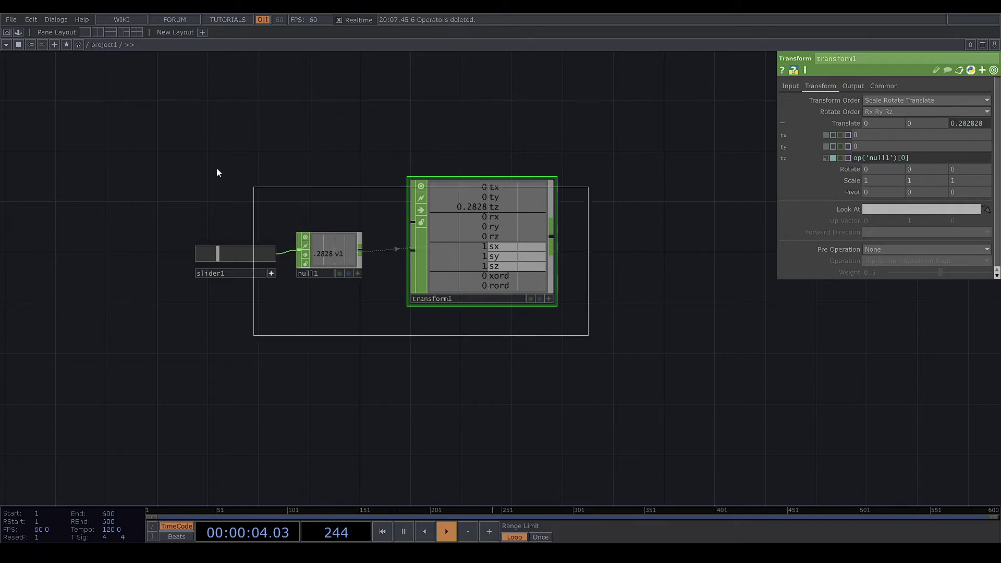
key(ctrl+c)
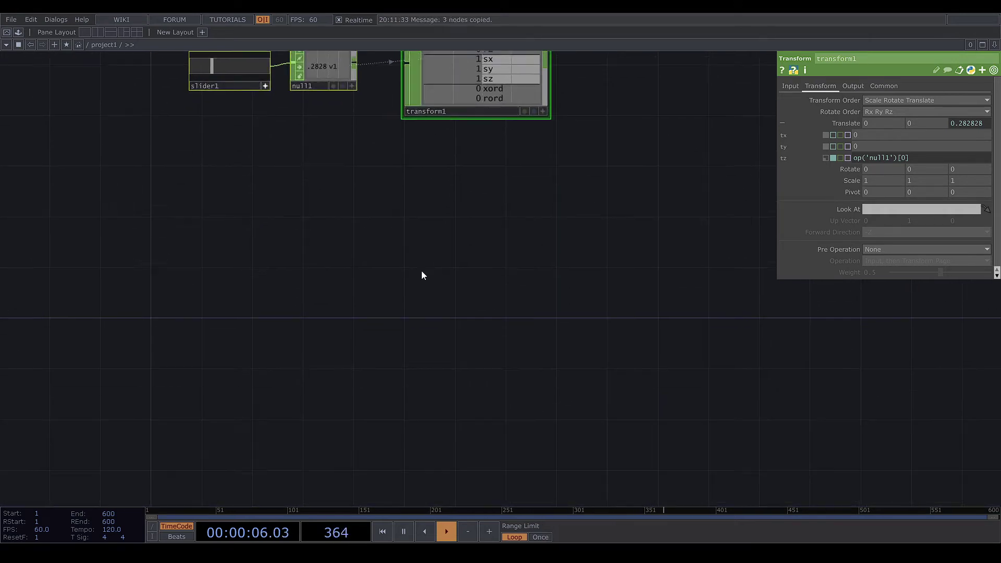
key(ctrl+v)
click(552, 307)
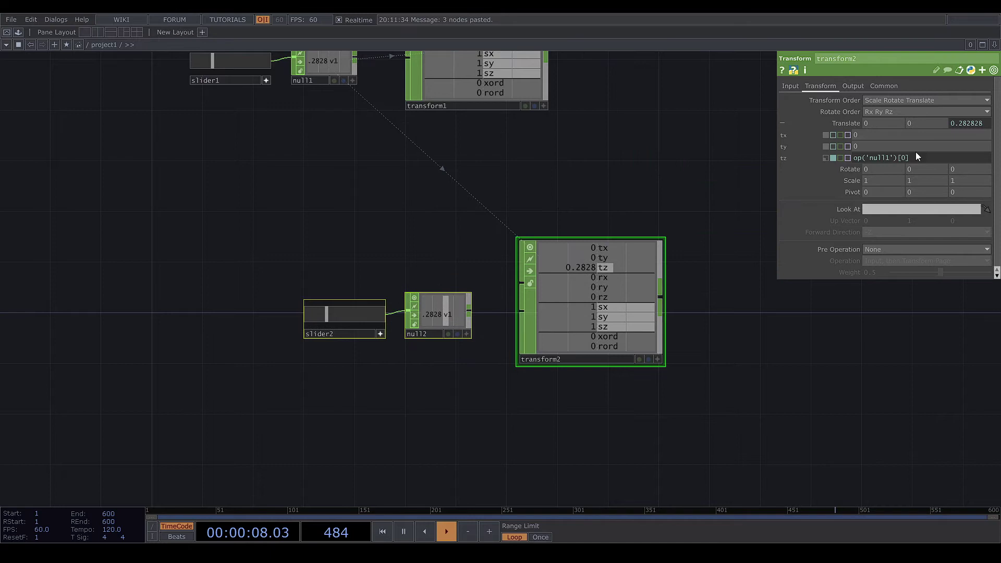
Bring up transform2's tz expression, still referencing op('null1')[0], for editing.
click(895, 158)
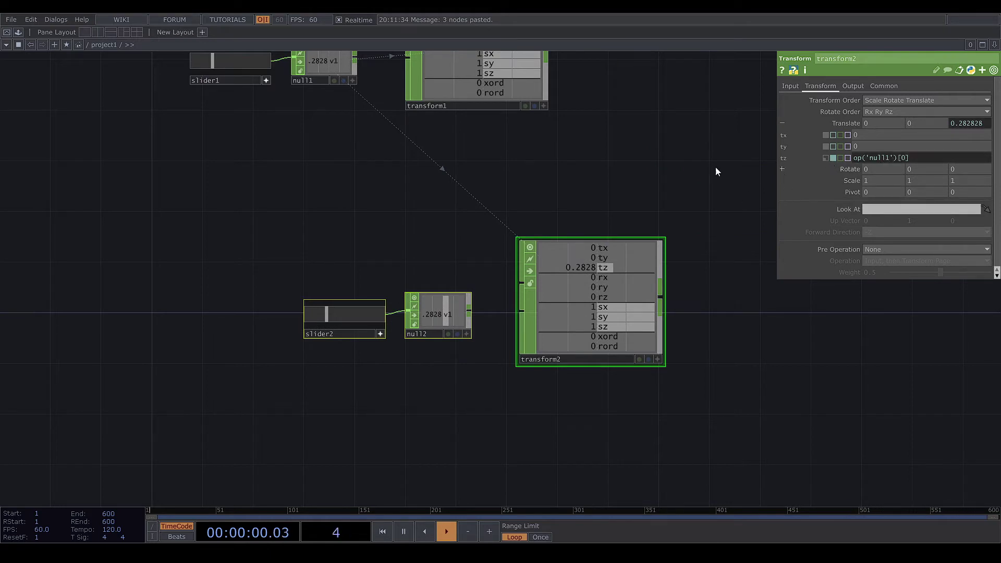
click(983, 121)
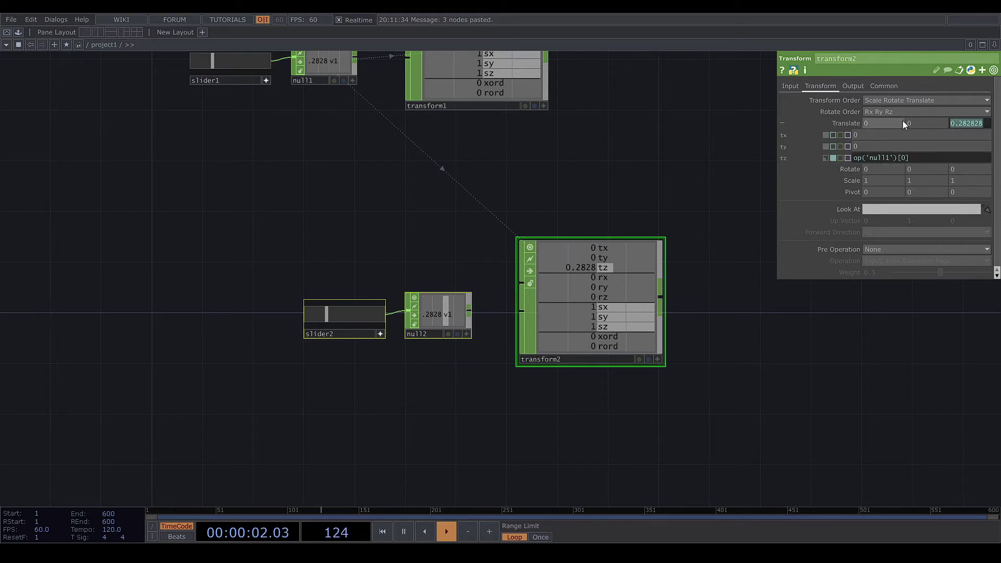
click(891, 157)
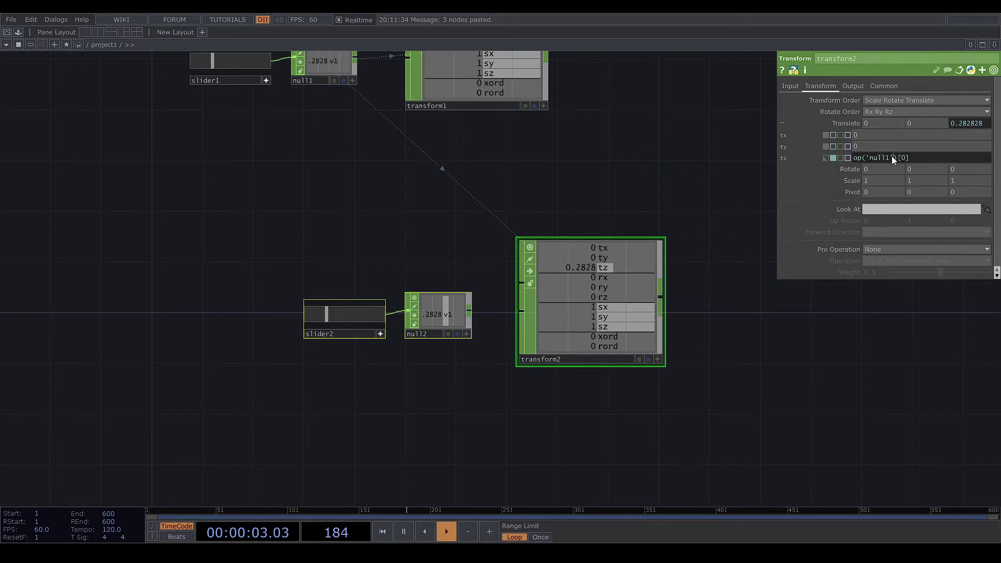
Point transform2's tz at null2, correcting the expression to op('null2')[0].
click(825, 157)
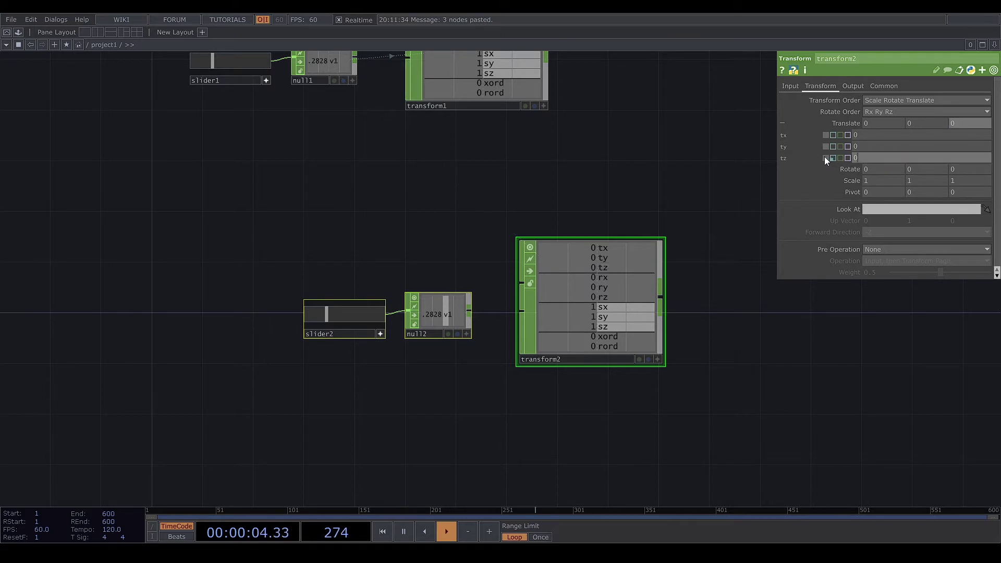
click(463, 318)
click(555, 310)
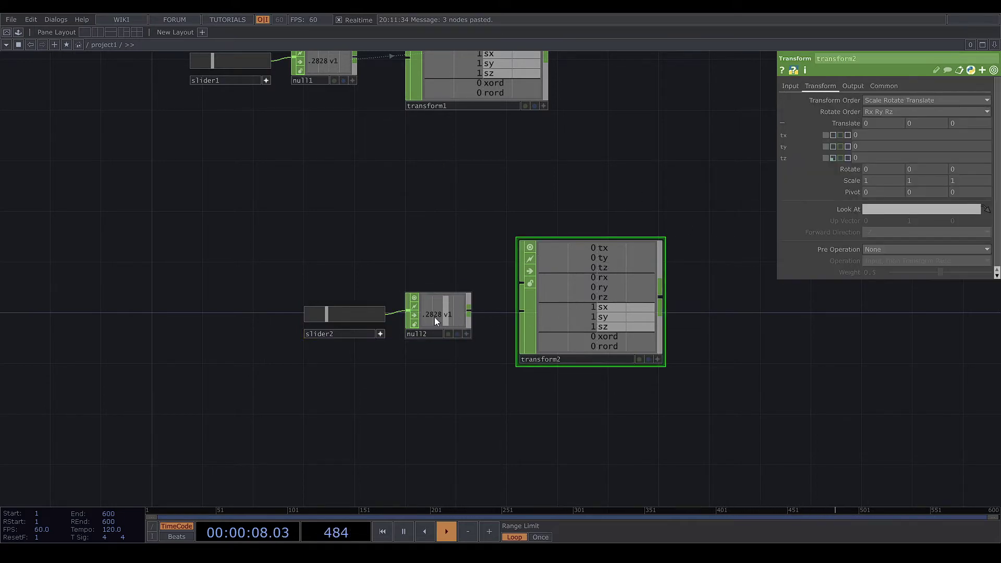
drag(453, 314, 965, 122)
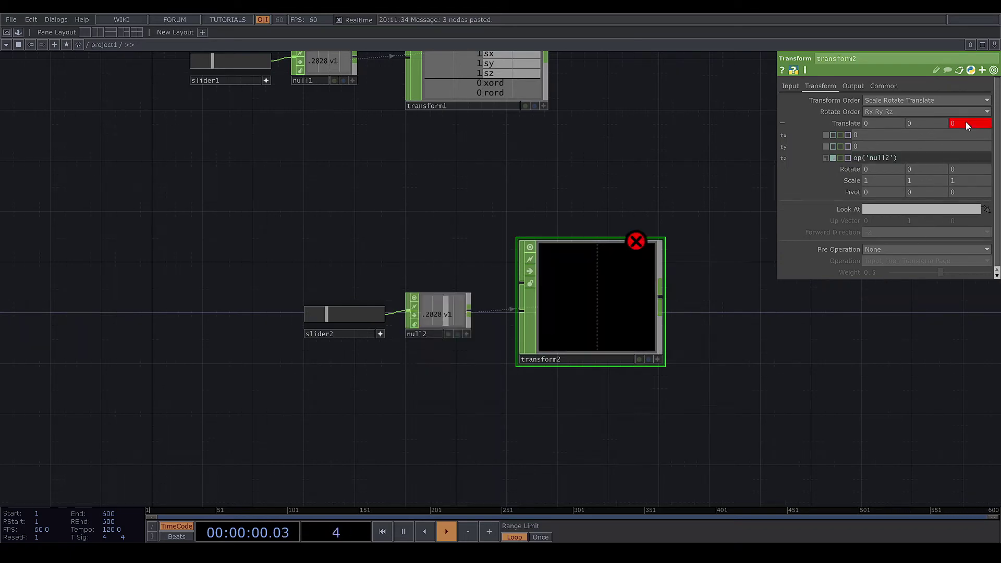
click(634, 246)
mouse_move(880, 159)
text([0])
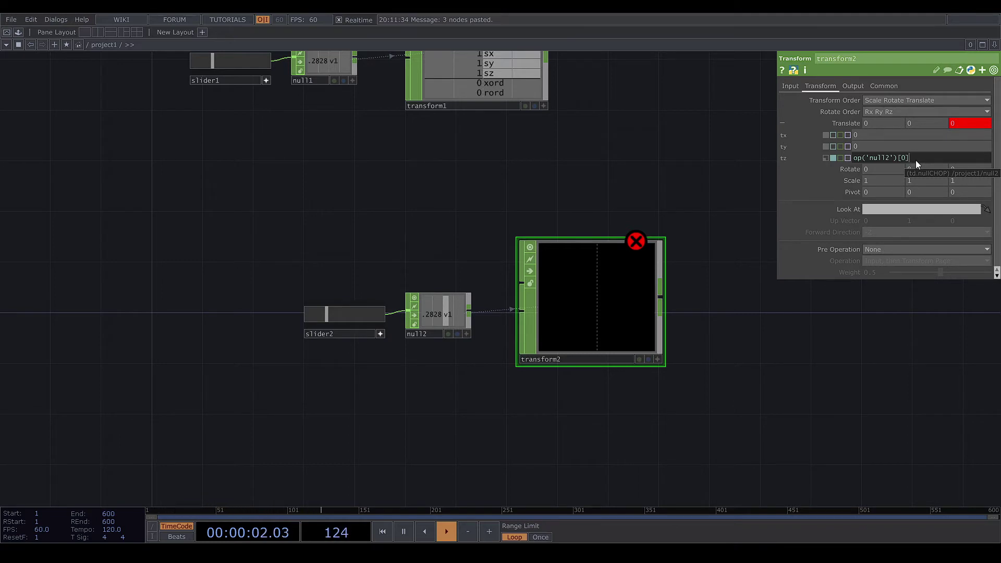
key(Return)
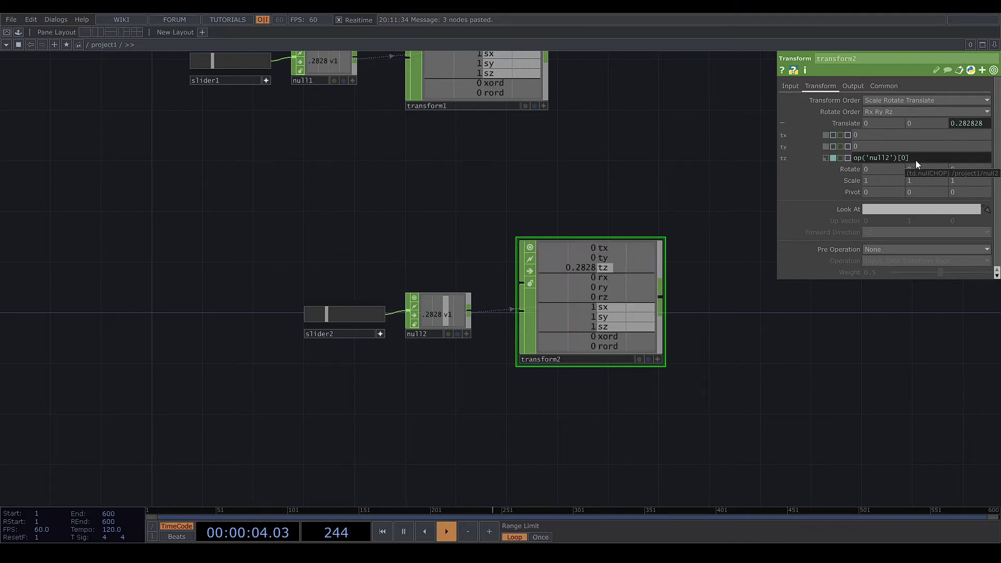
scroll(513, 217, up, 1)
scroll(505, 242, up, 2)
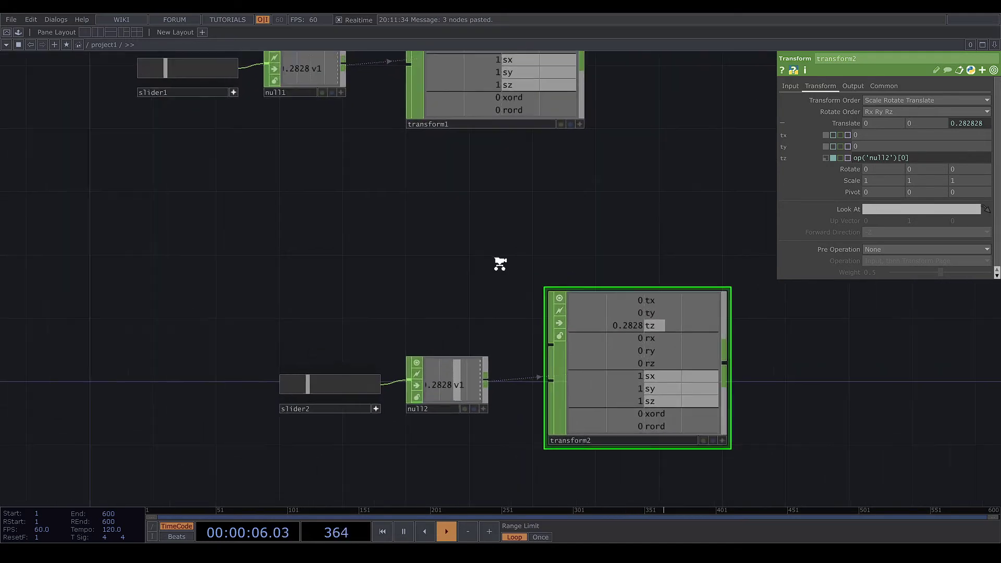
scroll(520, 297, up, 2)
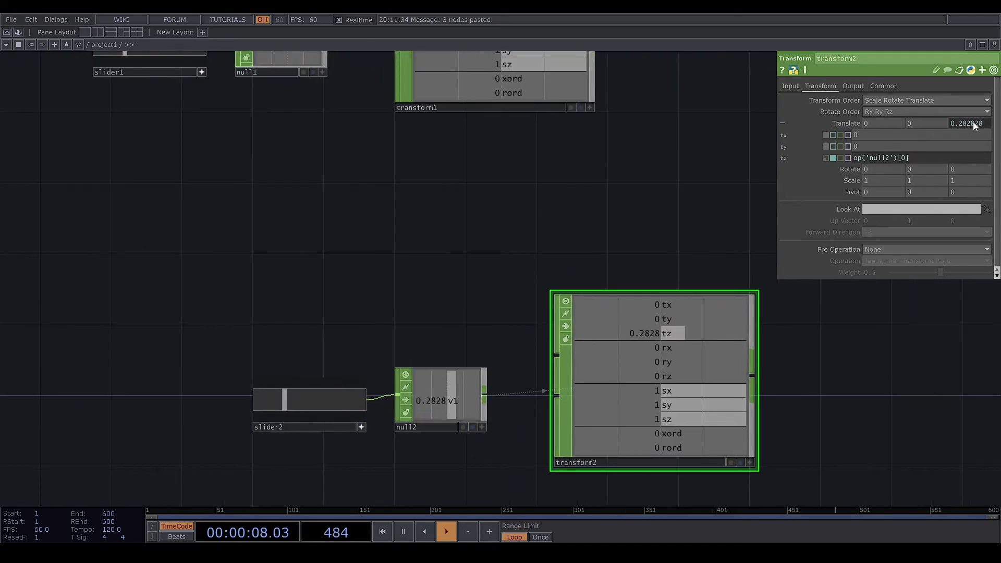
scroll(513, 205, down, 3)
Test slider2 up and down, leaving tz at 0.1414, and nudge null2 into line.
drag(364, 297, 523, 281)
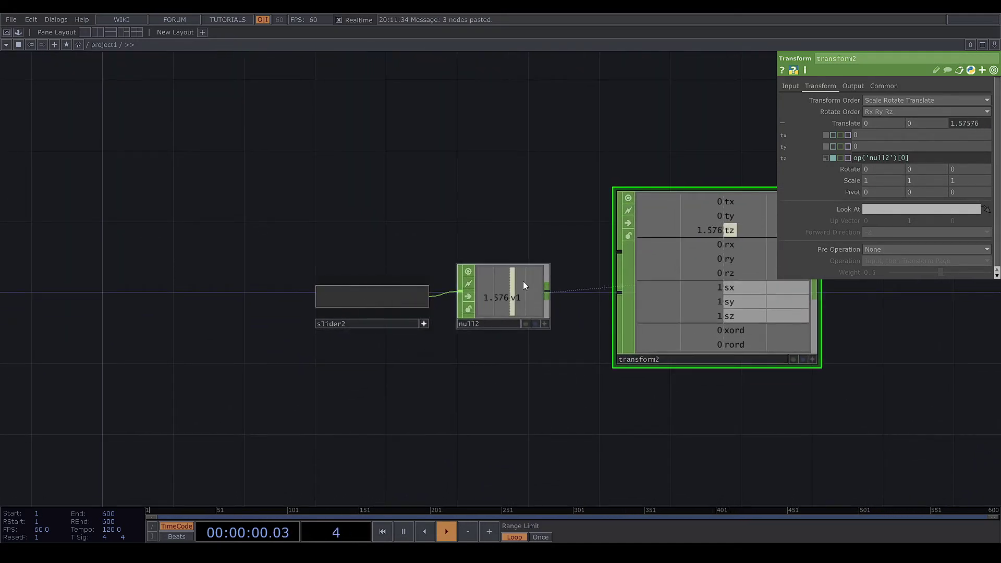
drag(379, 298, 334, 301)
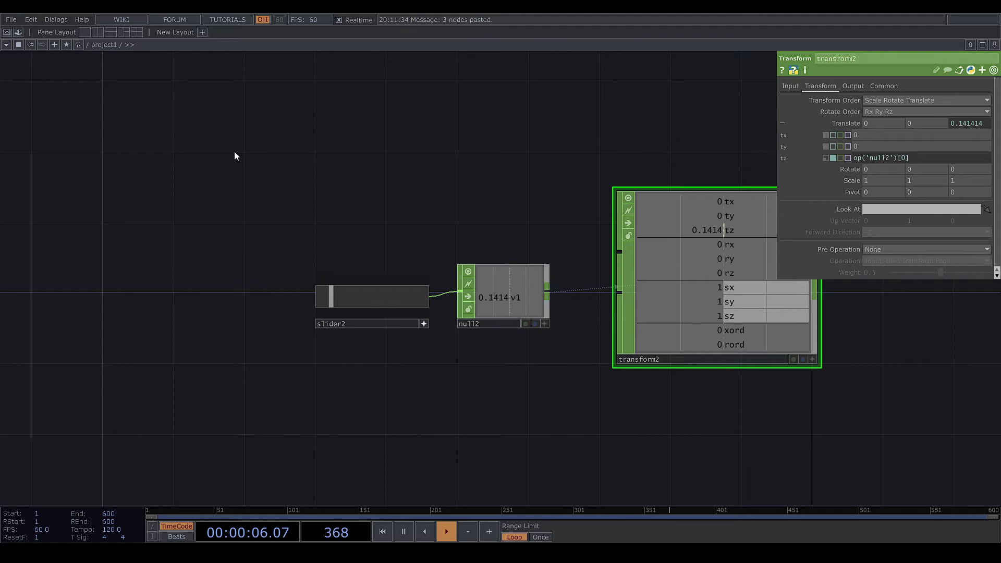
drag(493, 295, 509, 312)
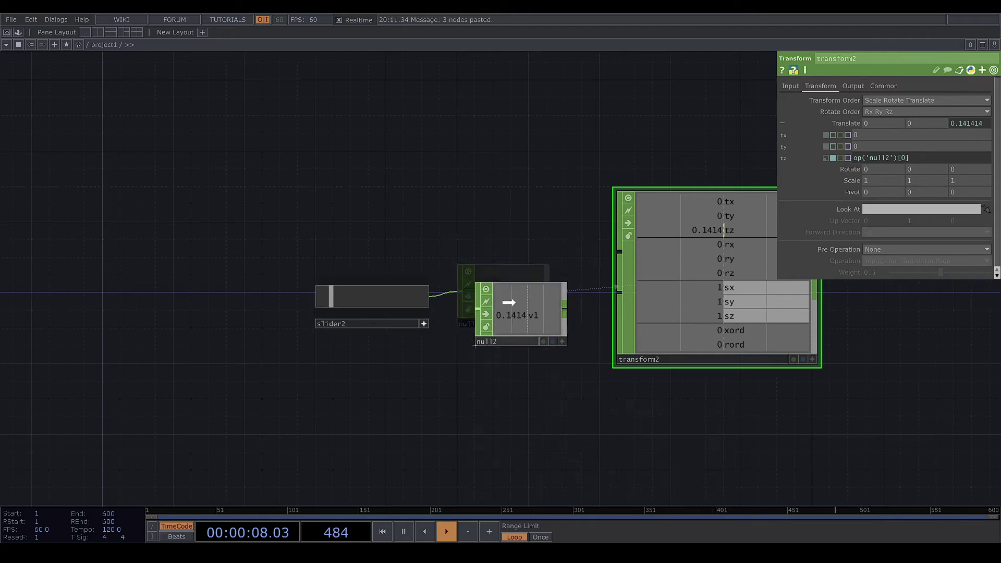
drag(453, 229, 362, 178)
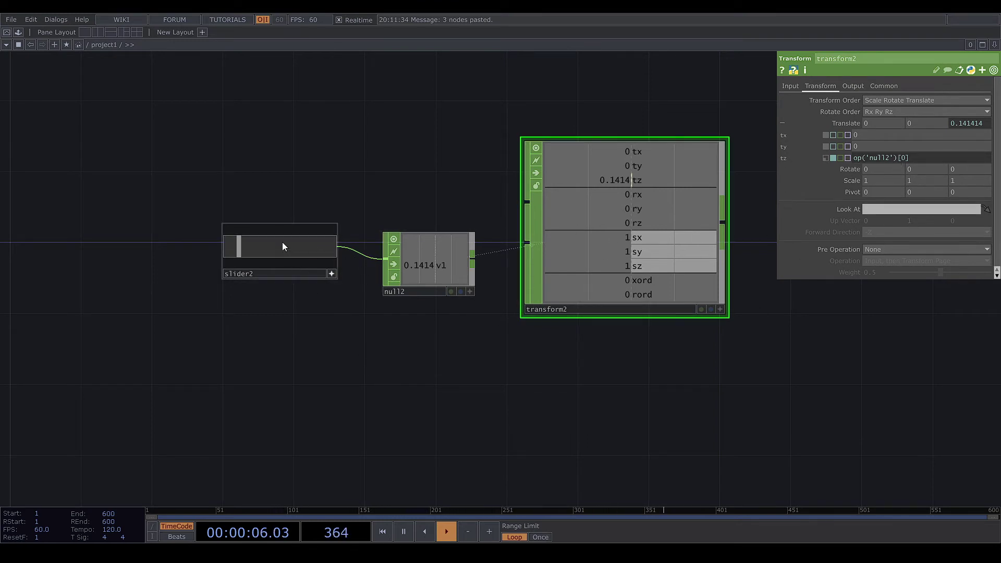
Enable Clamp U Low and Clamp U High on slider2, then drag it left to 0.
click(274, 273)
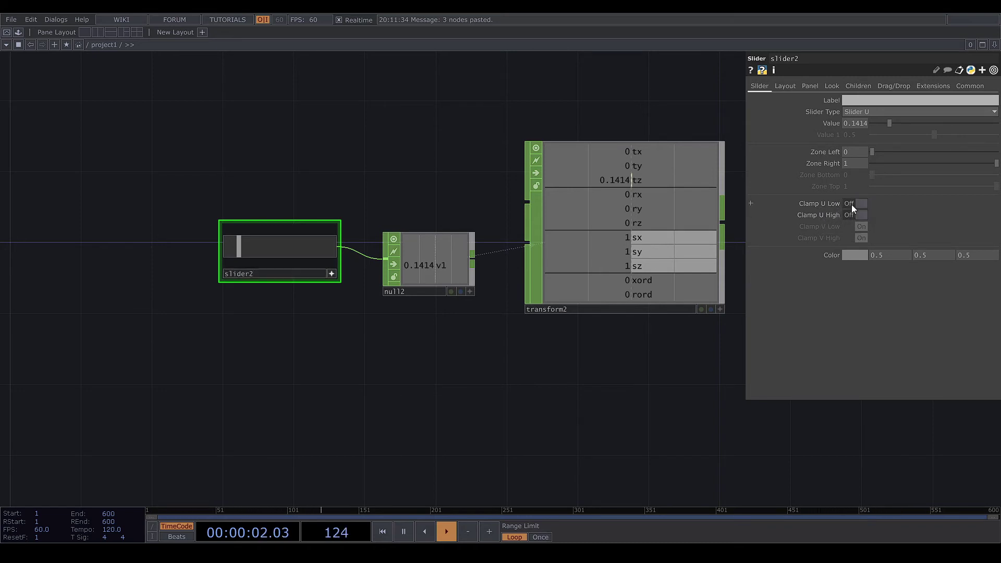
click(854, 204)
click(862, 214)
mouse_move(312, 250)
mouse_down()
mouse_move(150, 241)
mouse_move(385, 247)
mouse_move(181, 248)
mouse_move(311, 250)
mouse_move(217, 253)
mouse_move(441, 243)
mouse_move(234, 246)
mouse_up()
Turn slider2's clamping off and drag it past both ends of its range.
click(860, 203)
drag(157, 241, 4, 243)
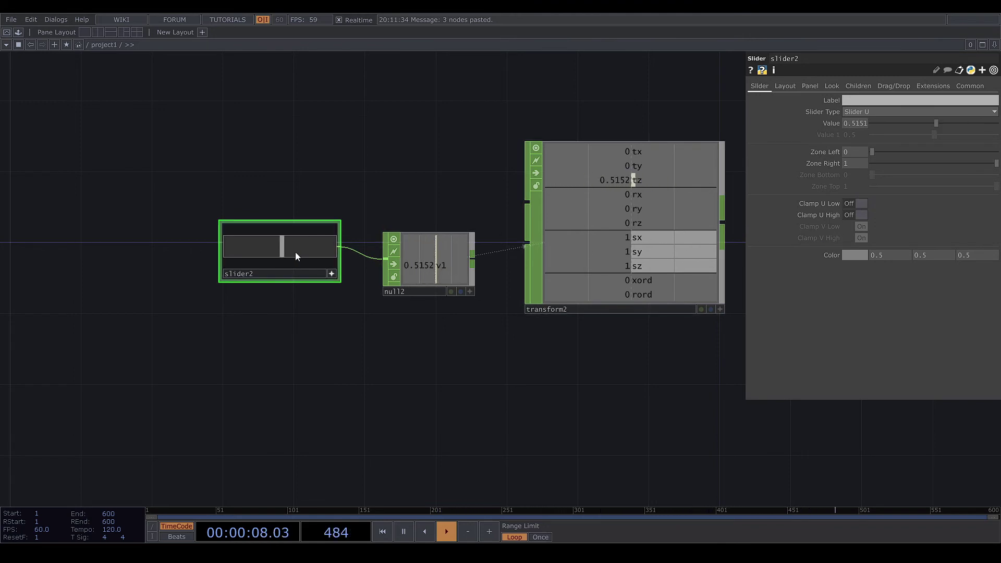
mouse_move(4, 242)
mouse_down()
mouse_move(993, 178)
mouse_move(974, 164)
mouse_move(933, 164)
mouse_up()
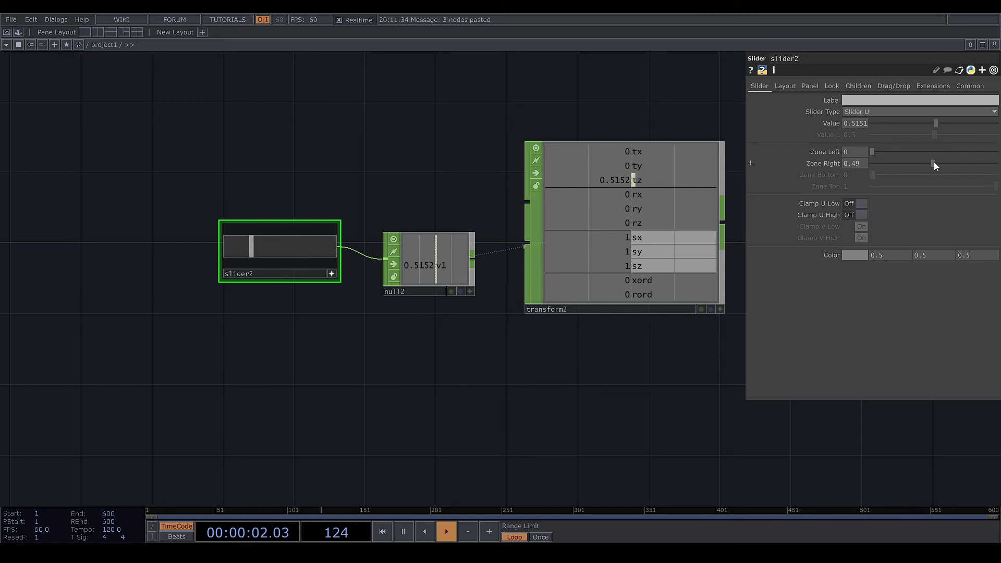
mouse_move(252, 252)
mouse_down()
mouse_move(335, 250)
mouse_move(5, 254)
mouse_move(798, 249)
mouse_move(543, 220)
mouse_up()
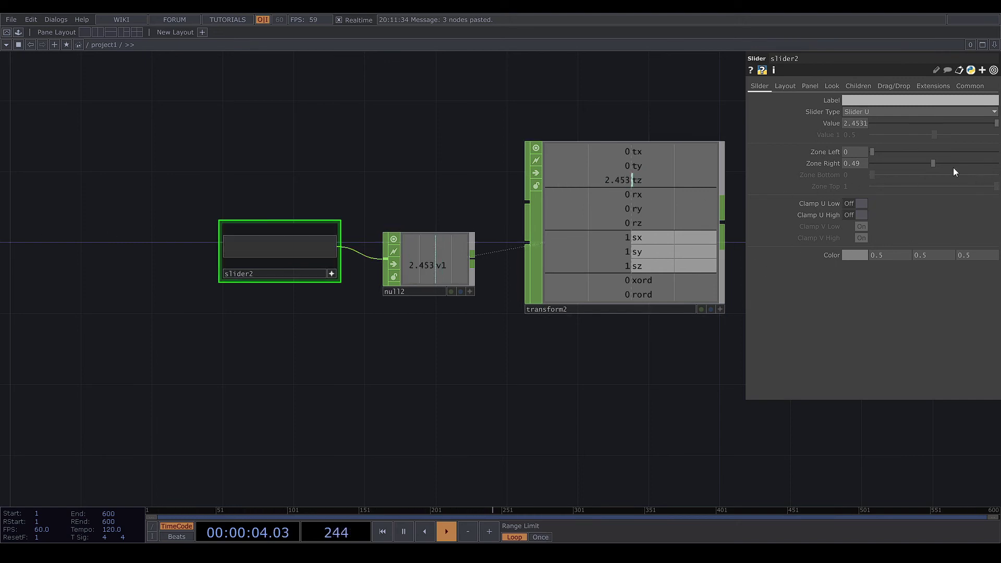
Shrink slider2's Zone Right to 0.042 and push it beyond range, reaching 2.165.
drag(931, 163, 877, 163)
mouse_move(258, 261)
mouse_down()
mouse_move(233, 255)
mouse_move(317, 269)
mouse_move(233, 256)
mouse_up()
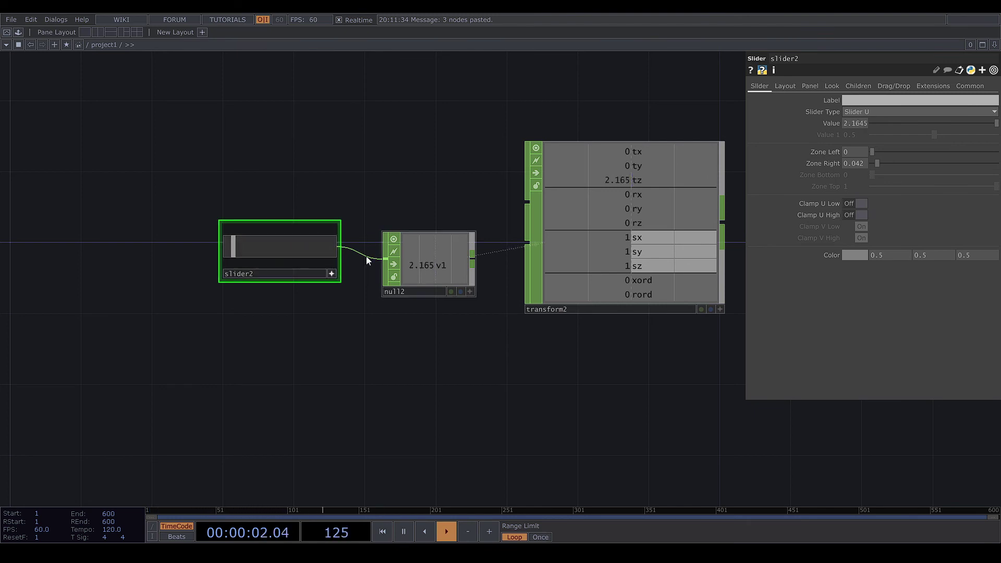
click(632, 236)
text(op('null2')[0])
Push slider2 above its range and commit transform2's op('null2')[0] tz expression at 18.04.
mouse_move(277, 253)
mouse_down()
mouse_move(710, 217)
mouse_move(223, 261)
mouse_move(586, 268)
mouse_move(301, 259)
mouse_up()
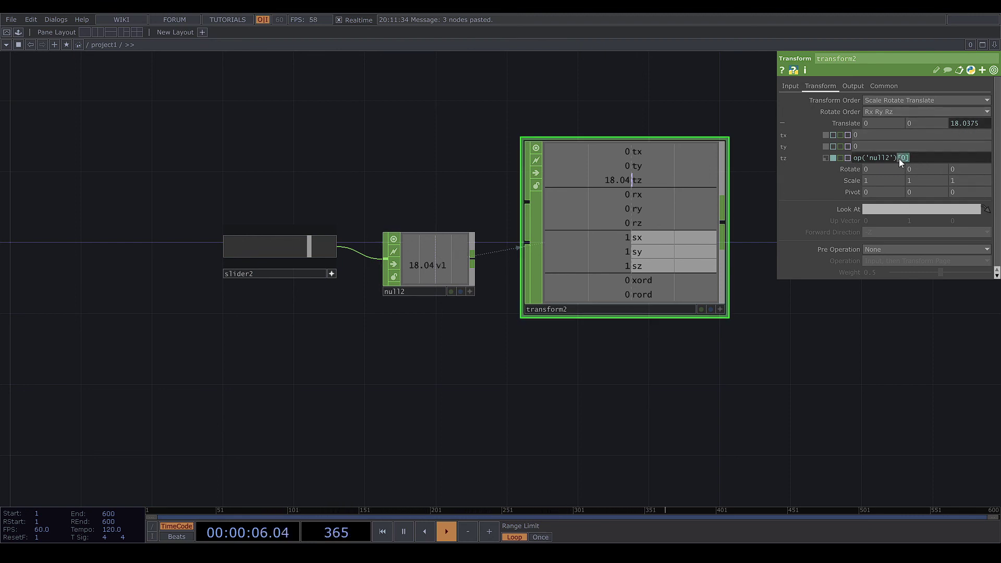
key(Return)
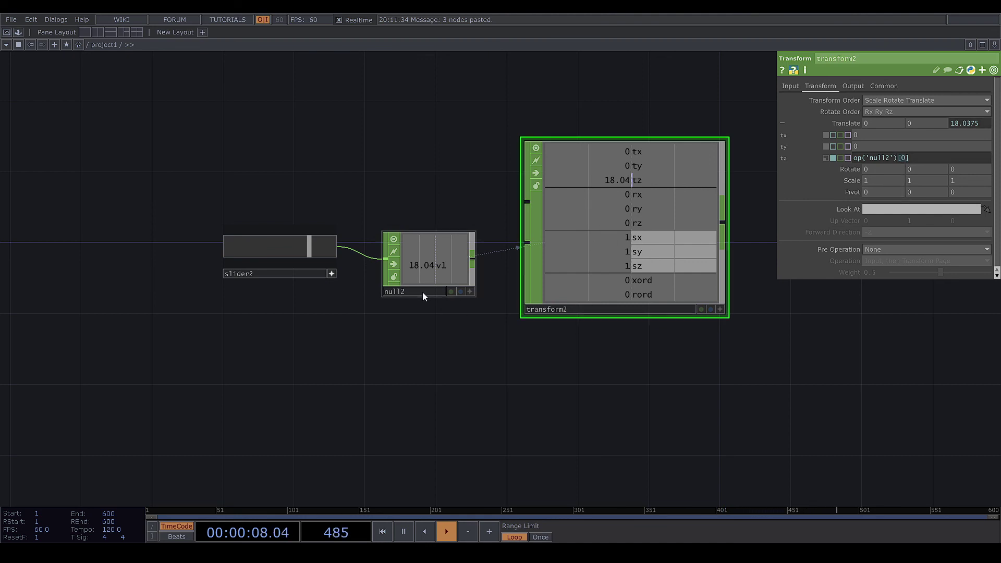